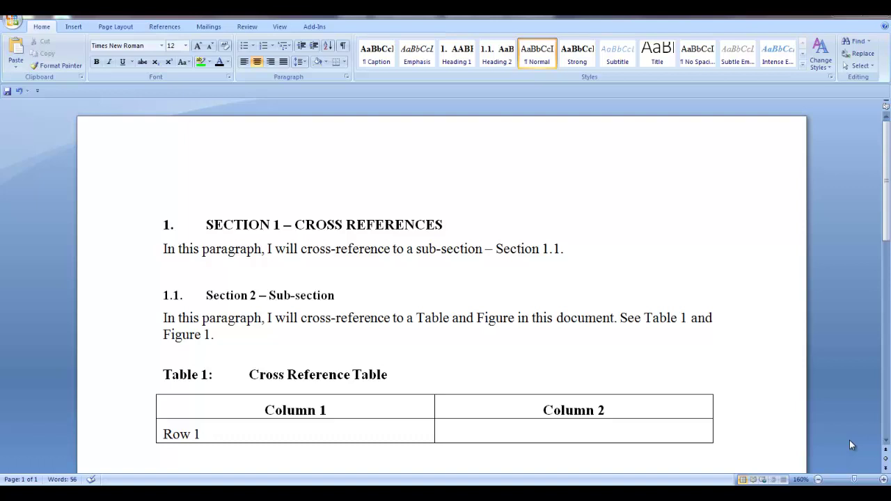
# Step: Open the Cross-reference dialog from the Links group on the Insert tab
pyautogui.click(73, 28)
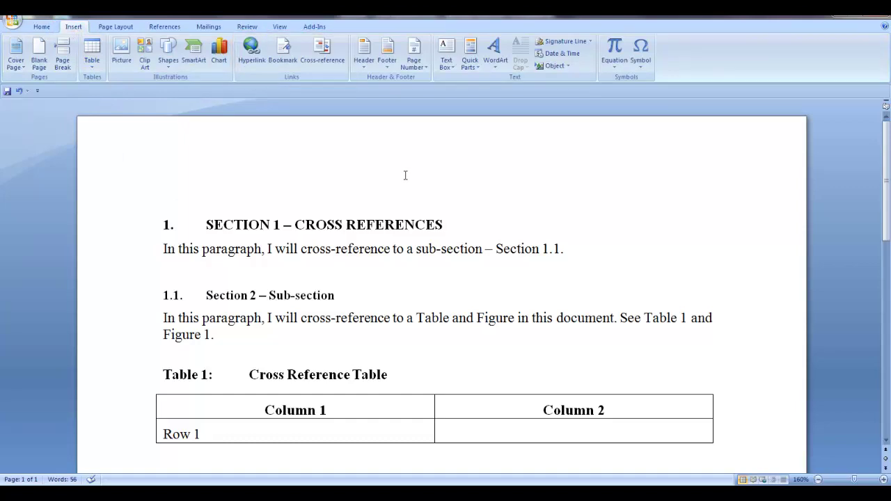
pyautogui.click(323, 56)
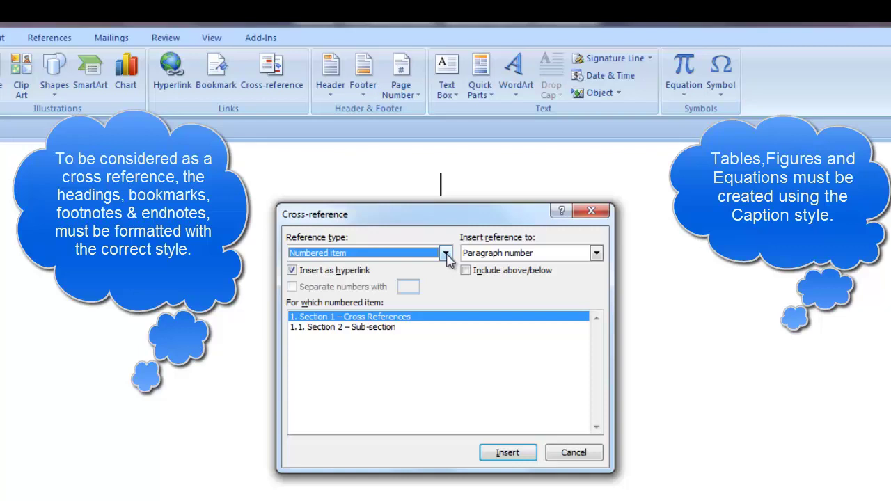
# Step: Switch the reference type to Figure, targeting the 'Figure 1:Cross Reference Figure' caption
pyautogui.click(445, 254)
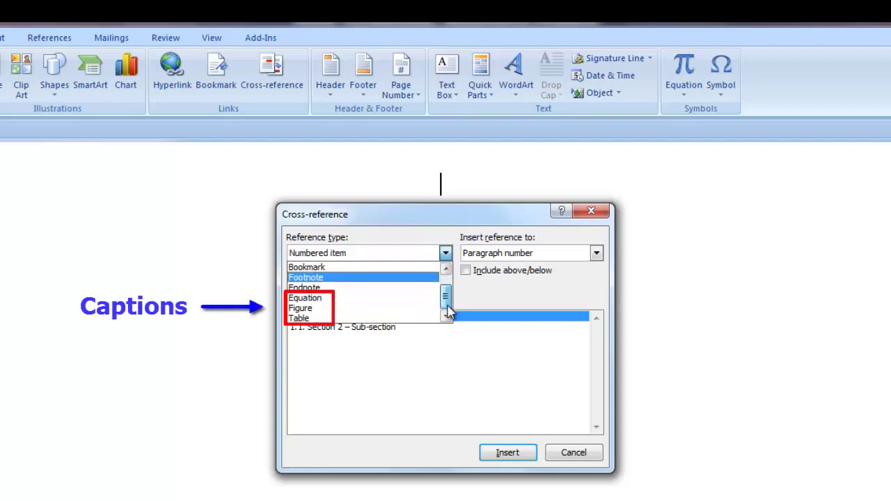
pyautogui.scroll(-2, 446, 300)
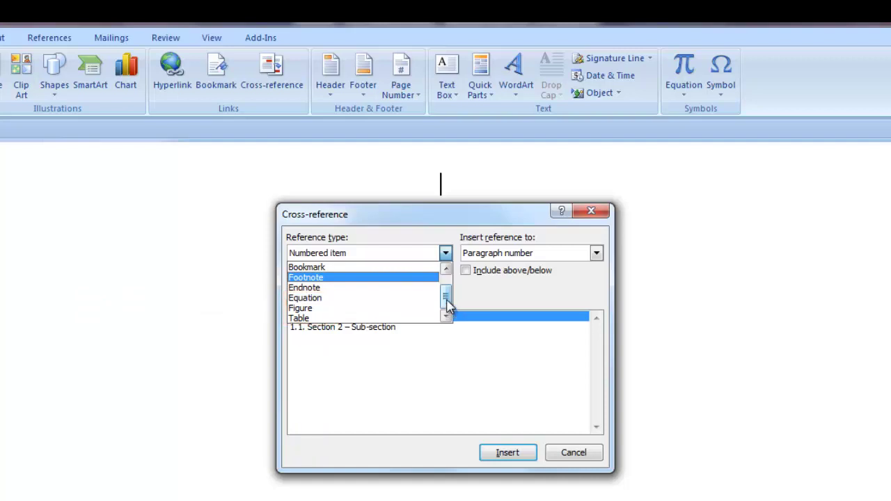
pyautogui.click(358, 308)
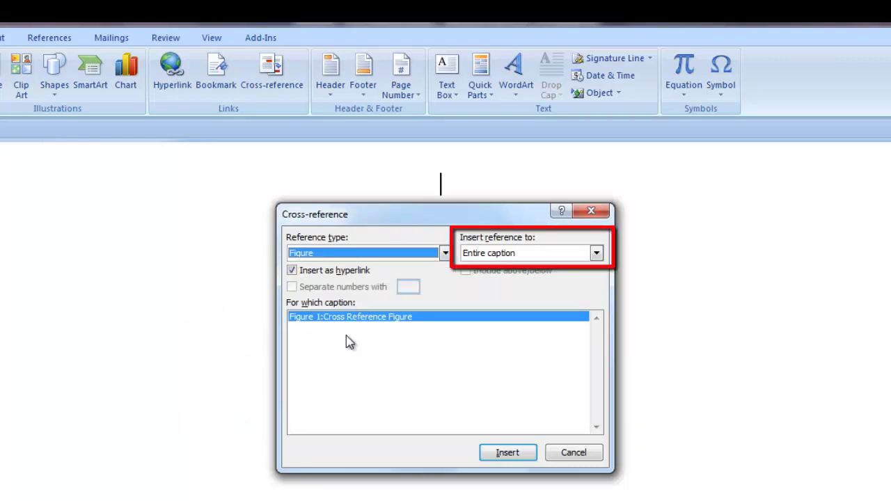
# Step: Set the cross-reference type back to Numbered item
pyautogui.click(446, 253)
pyautogui.scroll(1, 444, 282)
pyautogui.click(421, 268)
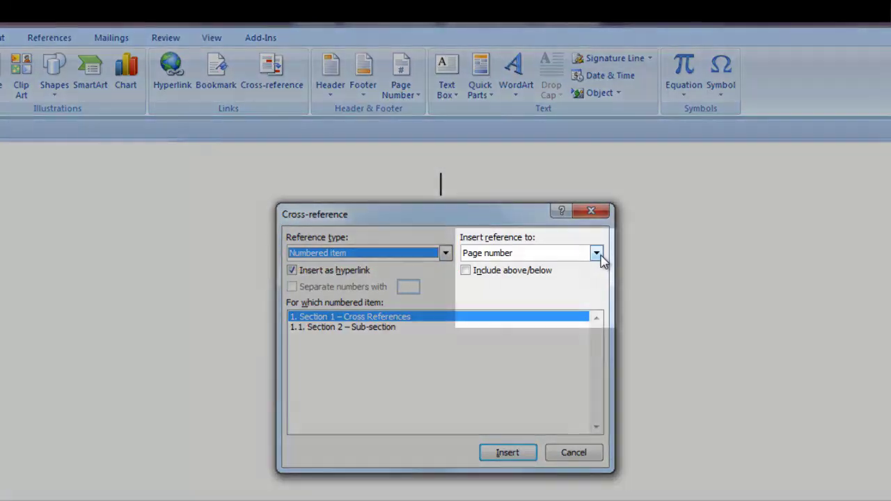
# Step: Try Page number and Paragraph number for Insert reference to, ending on Paragraph text
pyautogui.click(599, 254)
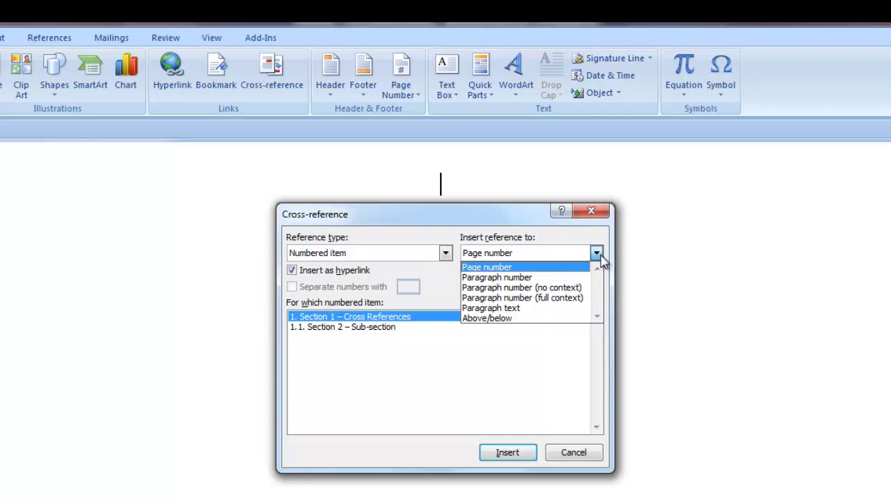
pyautogui.click(597, 255)
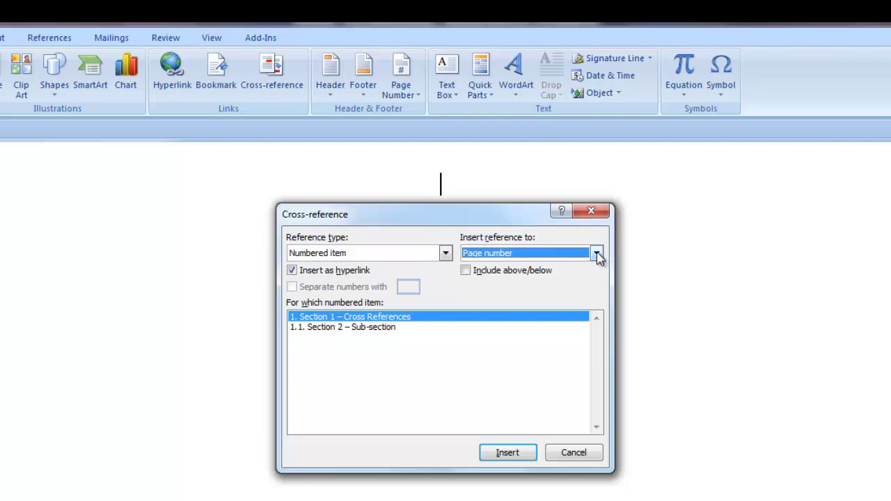
pyautogui.click(597, 254)
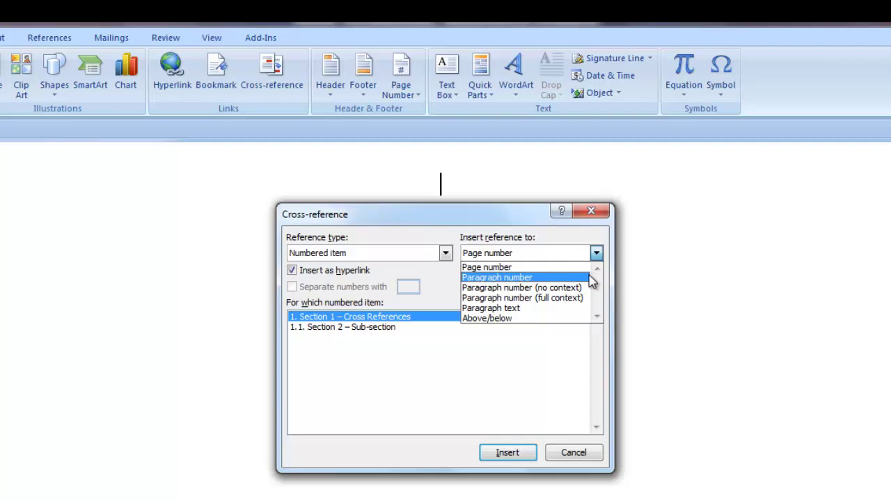
pyautogui.click(591, 278)
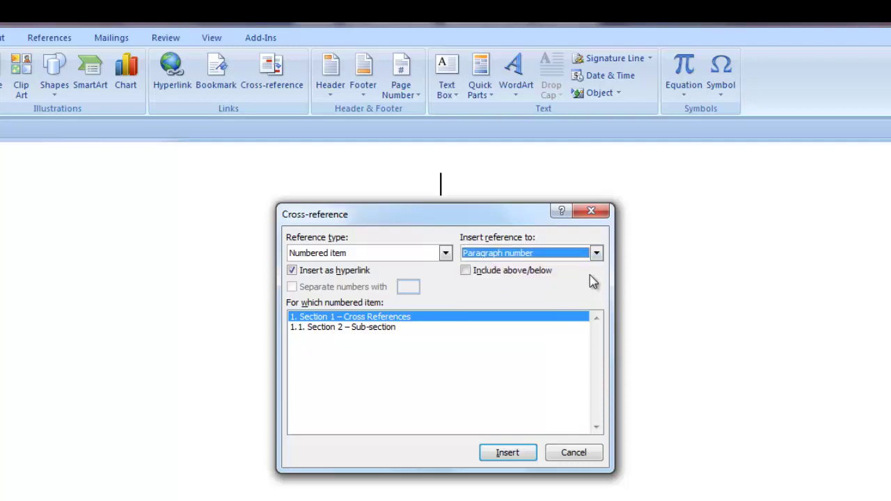
pyautogui.click(597, 255)
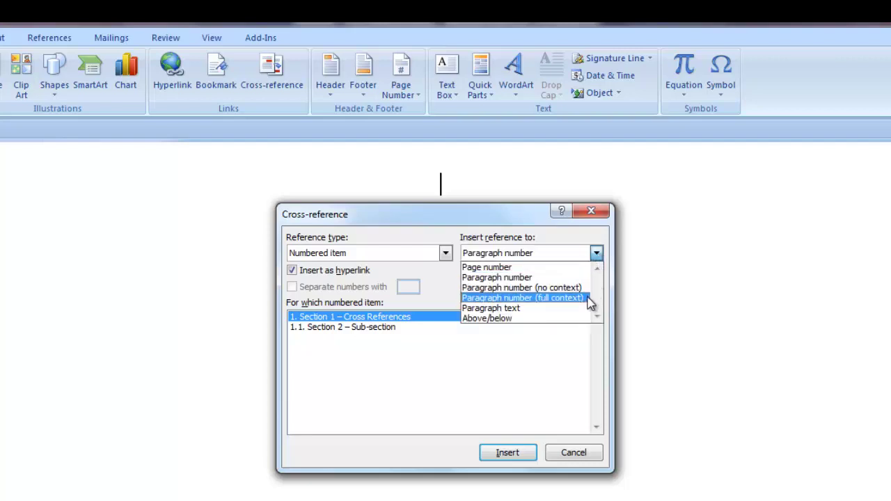
pyautogui.click(588, 309)
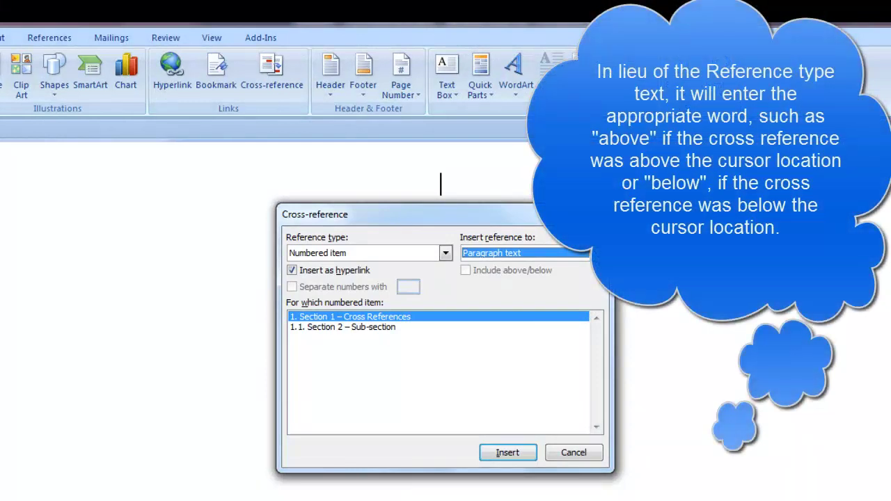
# Step: Reference the paragraph number of 1.1 Section 2 – Sub-section with above/below wording, as a hyperlink
pyautogui.click(585, 253)
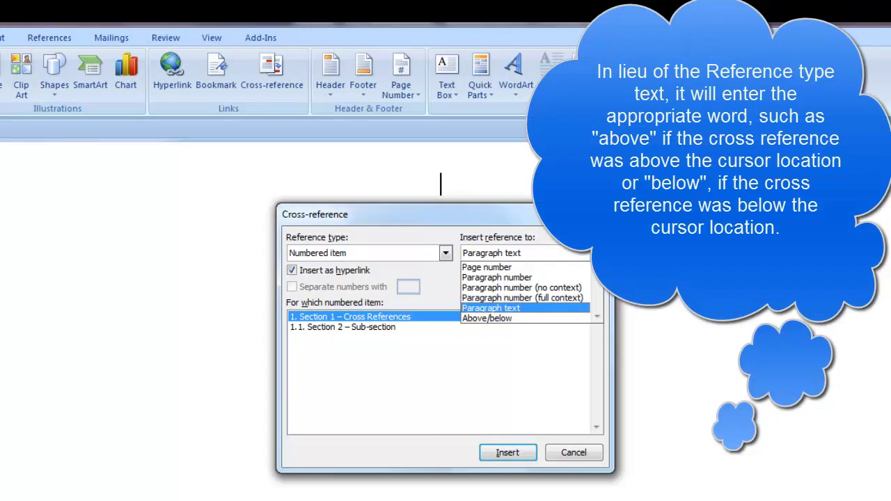
pyautogui.click(585, 321)
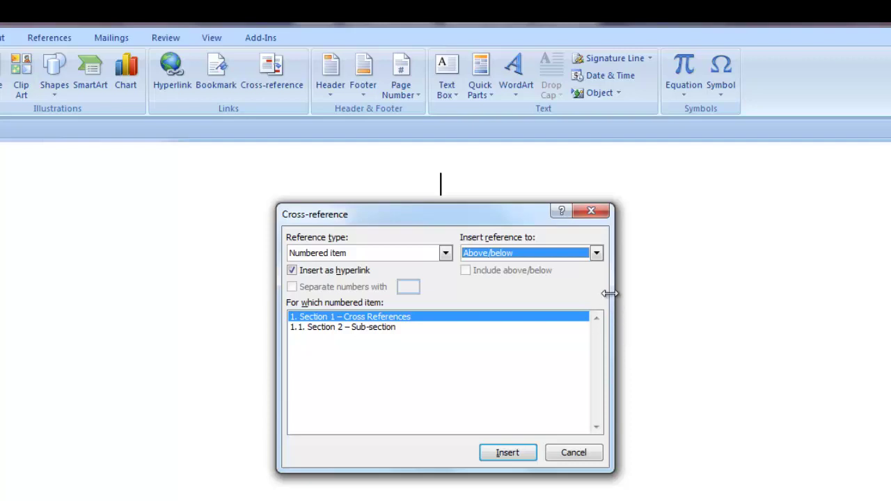
pyautogui.click(597, 254)
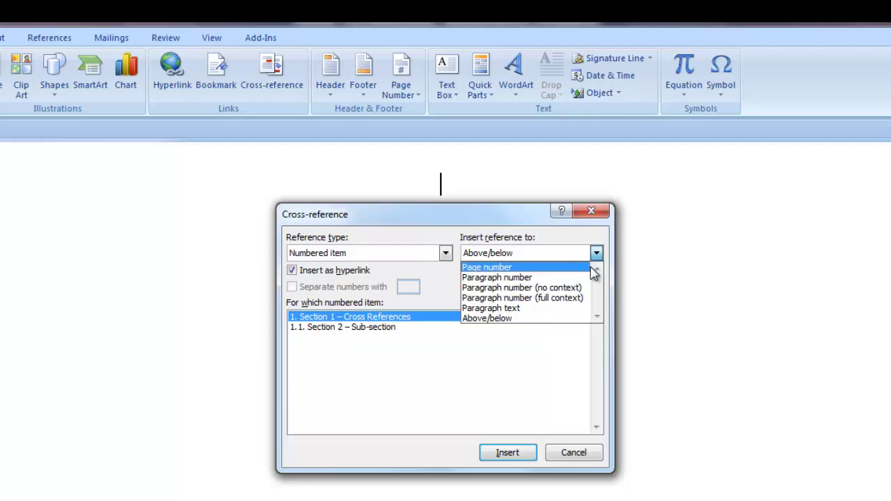
pyautogui.click(586, 278)
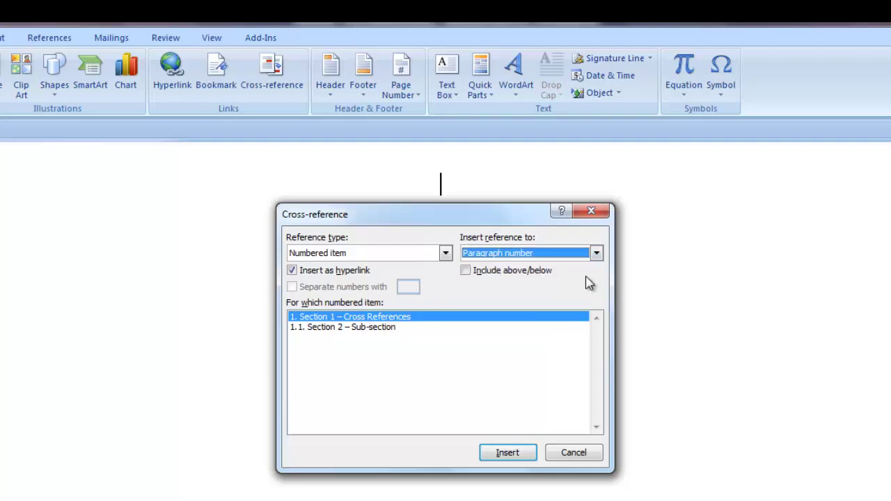
pyautogui.click(382, 334)
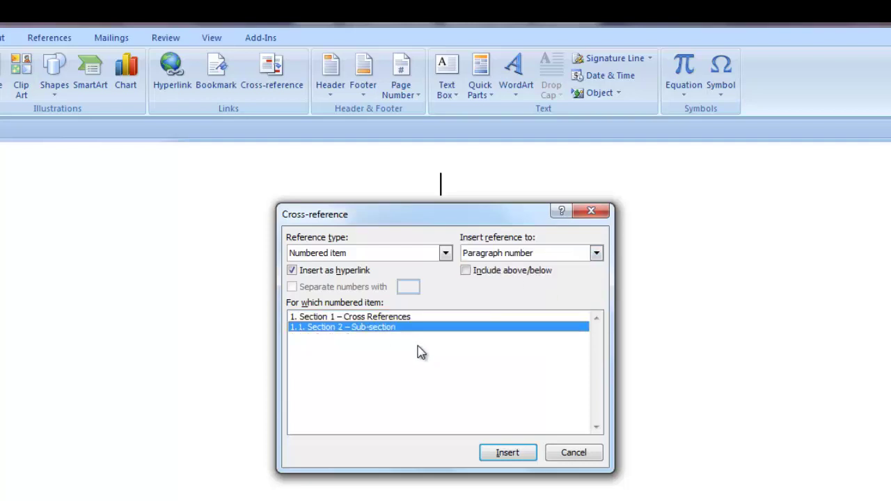
pyautogui.click(466, 270)
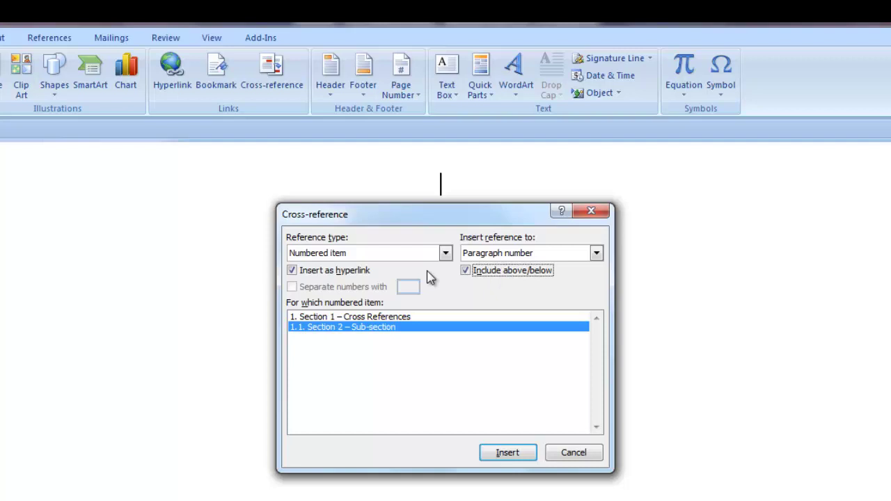
pyautogui.click(293, 271)
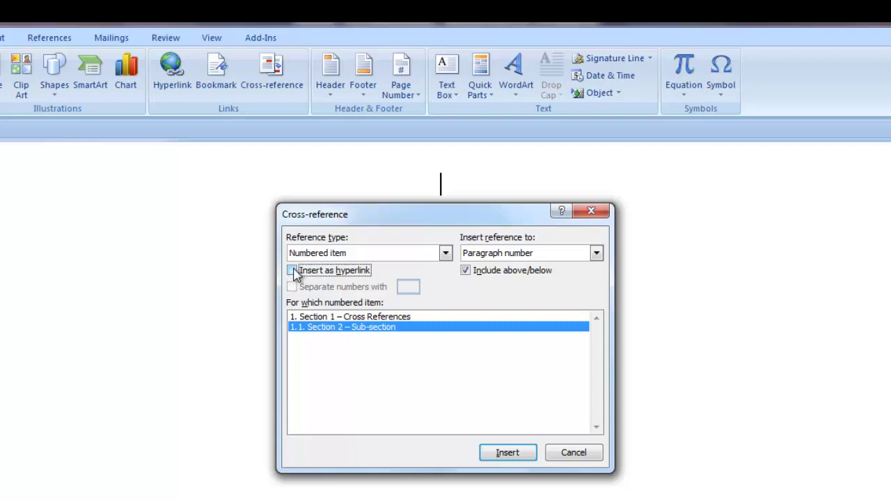
pyautogui.click(292, 271)
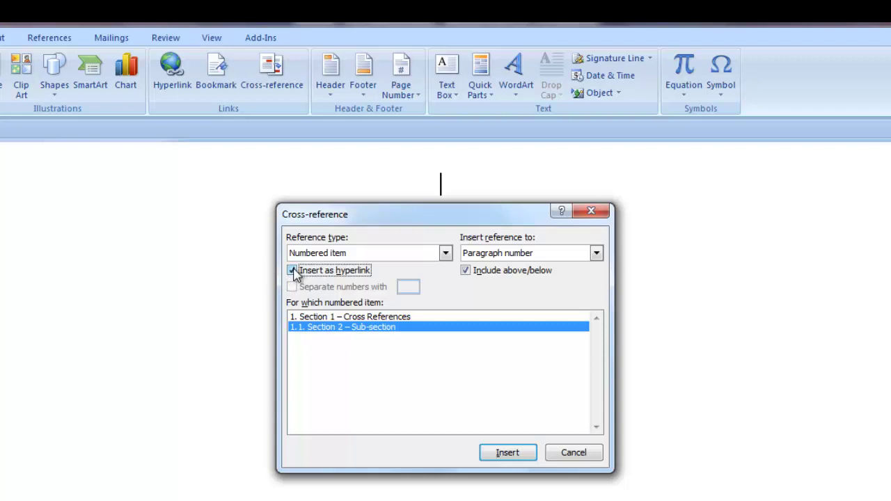
# Step: Close the dialog and select the '1.1' after 'Section' in the first paragraph
pyautogui.click(574, 453)
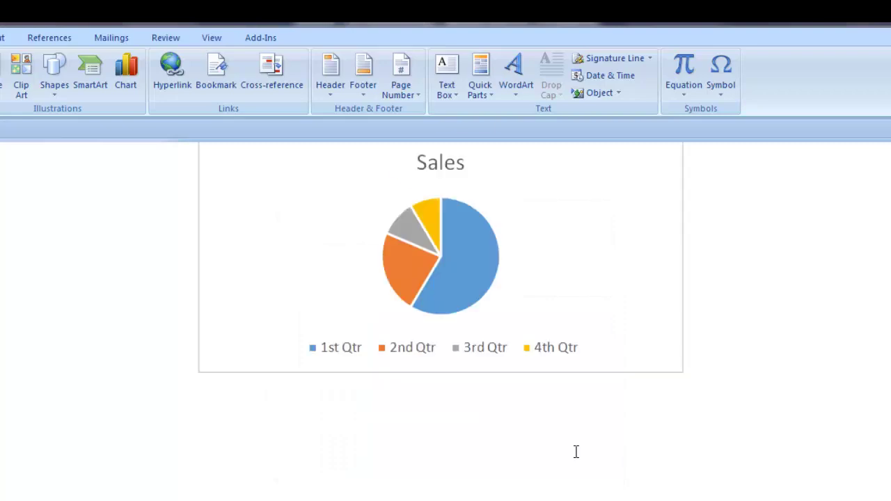
pyautogui.scroll(5, 576, 452)
pyautogui.scroll(5, 575, 450)
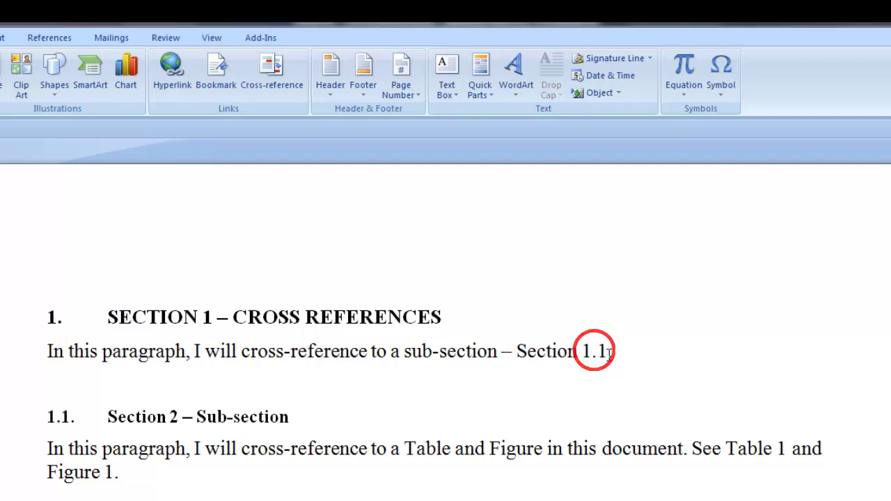
pyautogui.moveTo(610, 352); pyautogui.dragTo(583, 352)
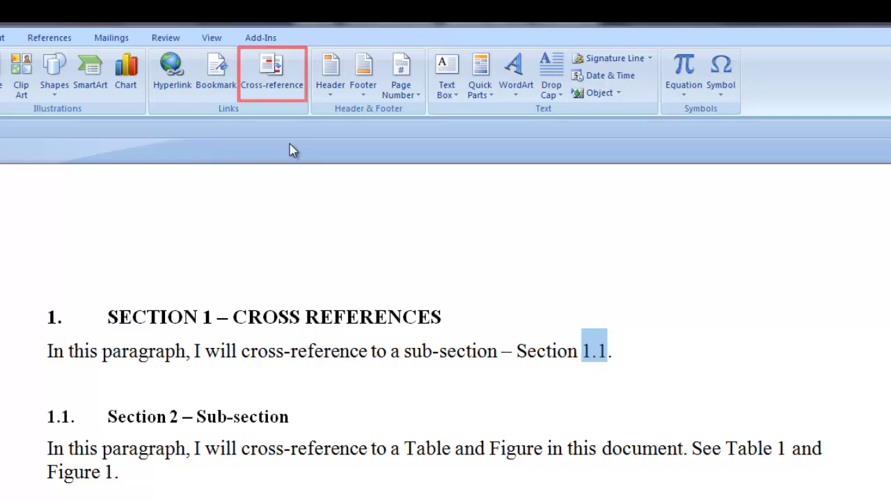
# Step: Replace the selection with a paragraph-number cross-reference to 1.1 Section 2 – Sub-section
pyautogui.click(273, 90)
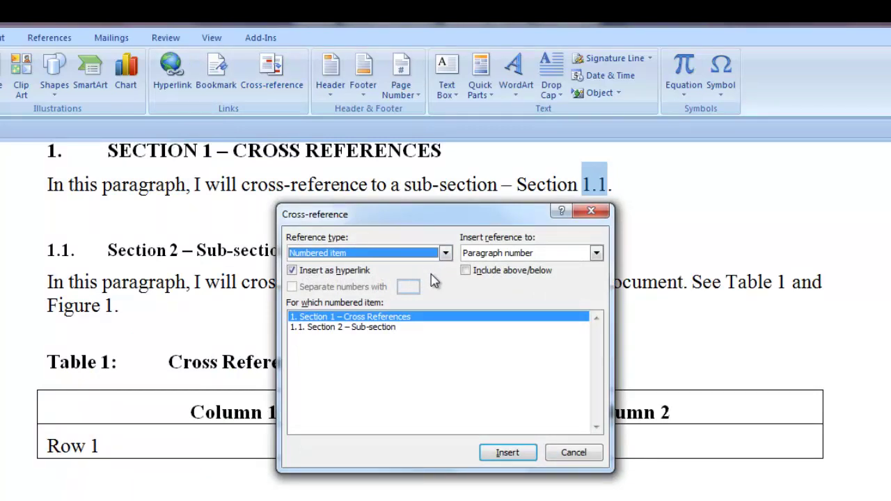
pyautogui.click(601, 254)
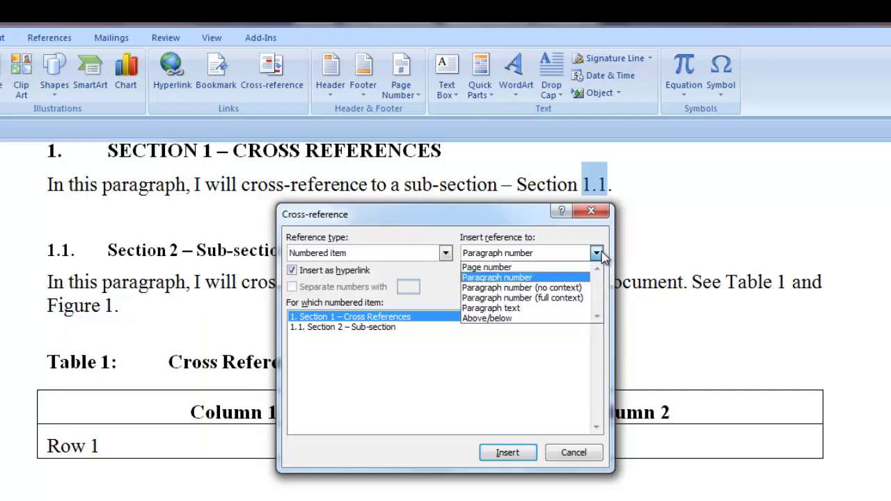
pyautogui.click(600, 255)
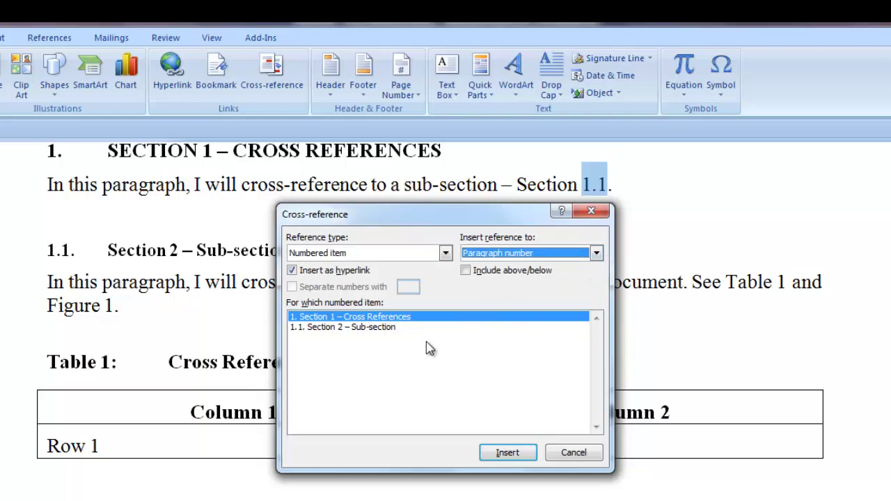
pyautogui.click(388, 329)
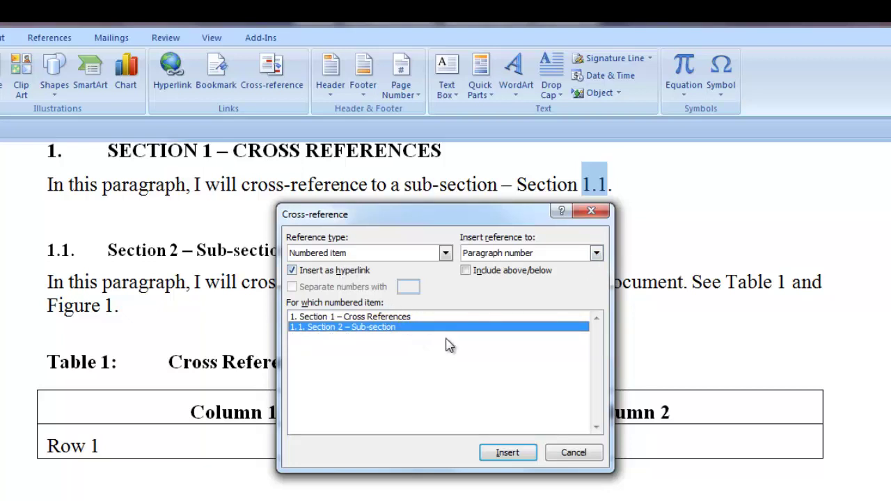
pyautogui.click(516, 457)
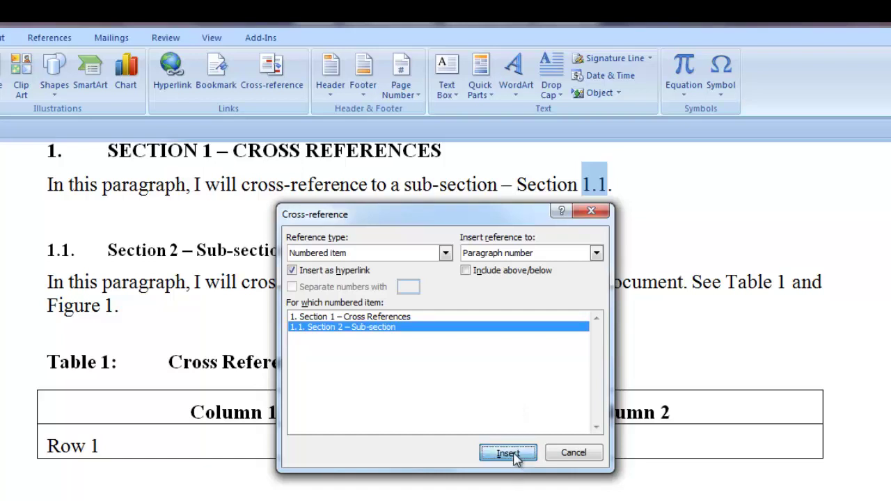
pyautogui.click(593, 454)
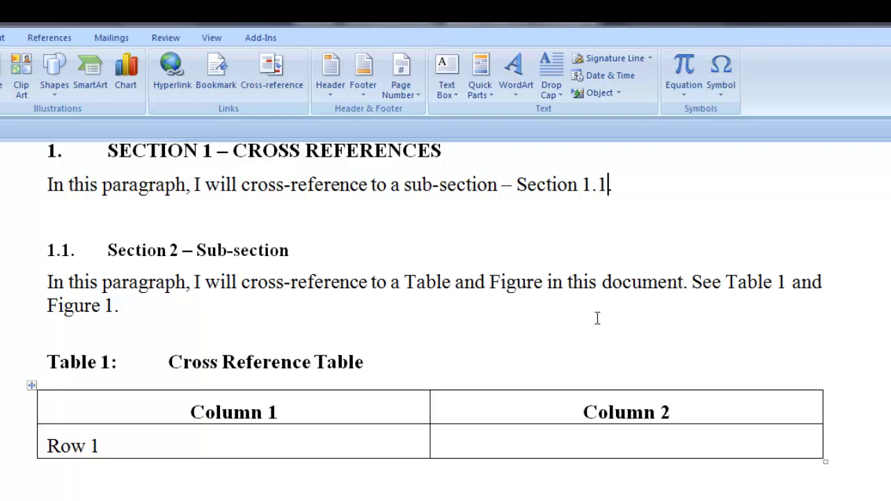
pyautogui.write('.')
# Step: Follow the new 1.1 link, then select 'Table 1' in the sub-section paragraph
pyautogui.click(596, 188)
pyautogui.keyDown('ctrl'); pyautogui.click(596, 188); pyautogui.keyUp('ctrl')
pyautogui.click(788, 283)
pyautogui.moveTo(788, 282); pyautogui.dragTo(744, 278)
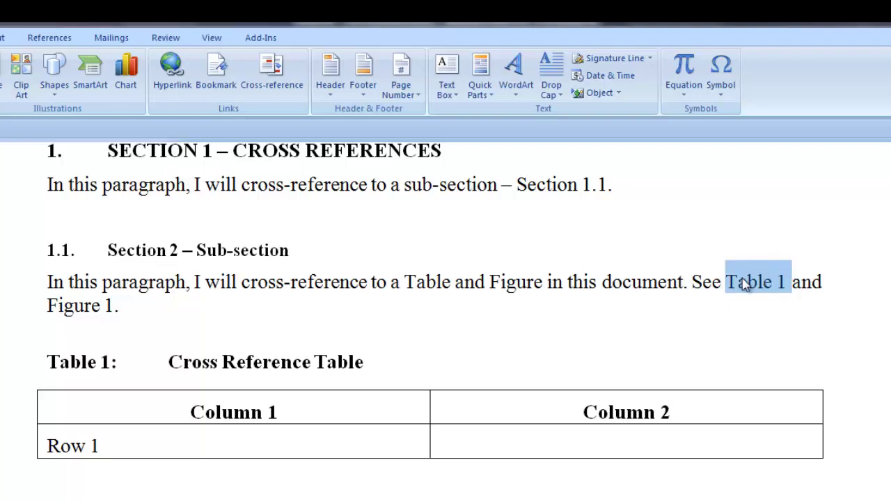
pyautogui.click(773, 312)
pyautogui.moveTo(727, 282); pyautogui.dragTo(788, 282)
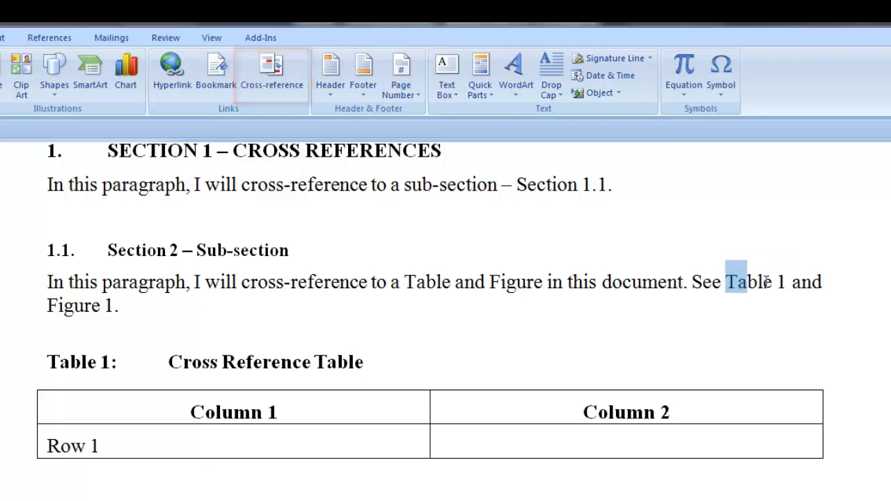
# Step: Replace 'Table 1' with a Table cross-reference showing only label and number, then follow it
pyautogui.click(279, 71)
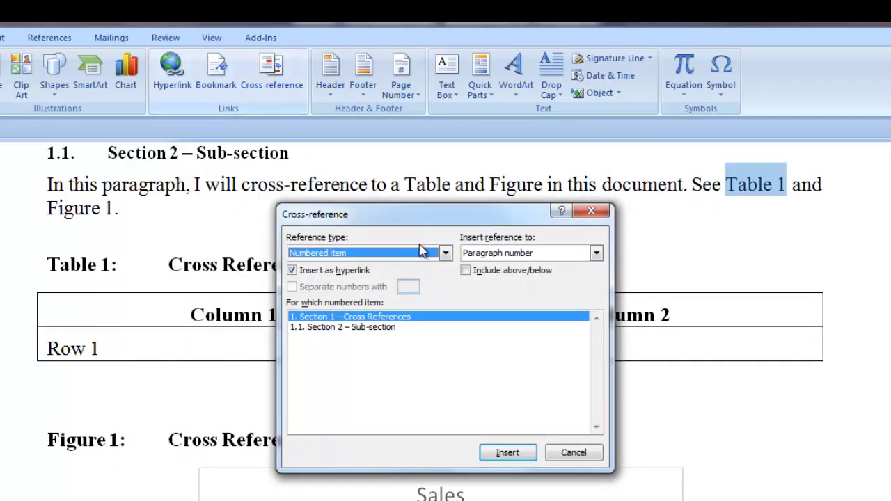
pyautogui.click(446, 253)
pyautogui.moveTo(445, 286); pyautogui.dragTo(446, 307)
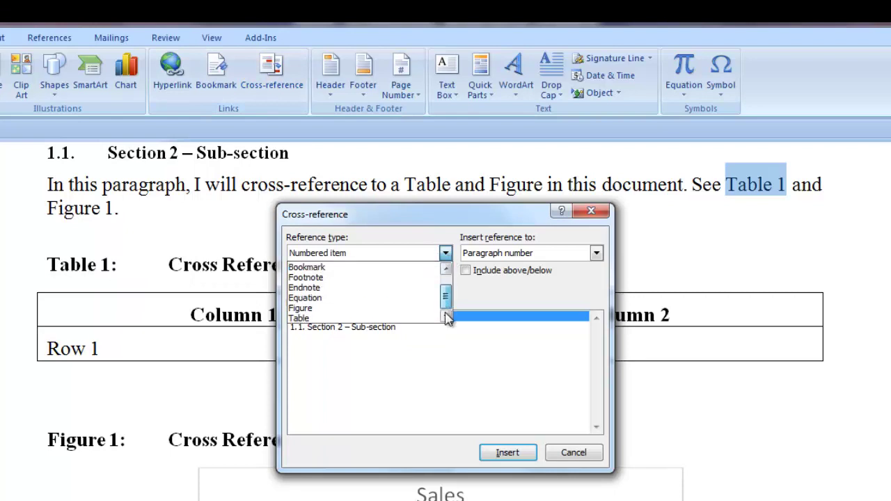
pyautogui.click(416, 318)
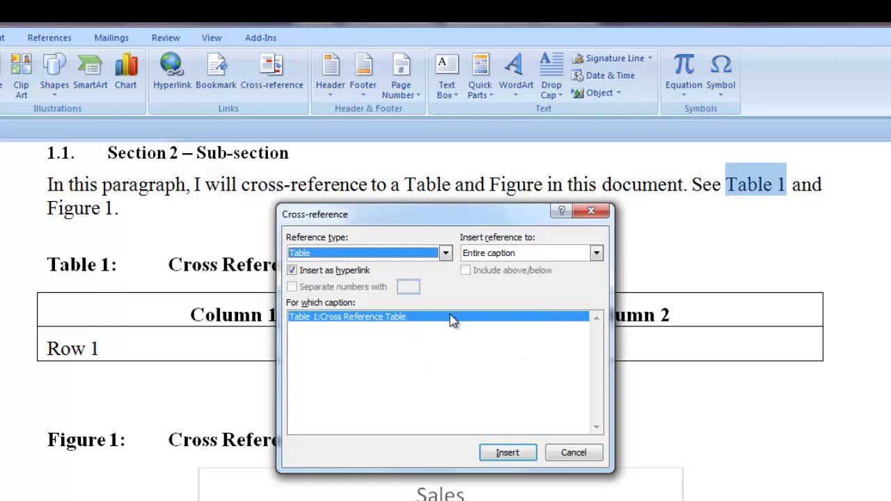
pyautogui.click(596, 254)
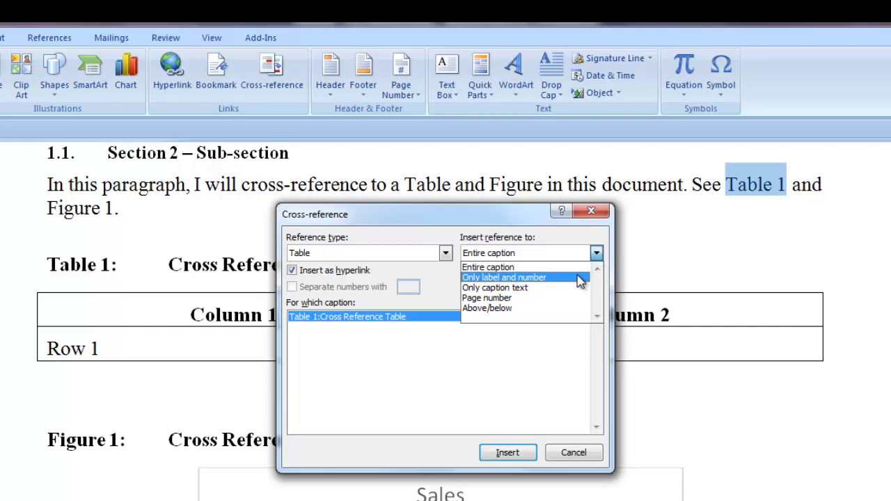
pyautogui.click(580, 278)
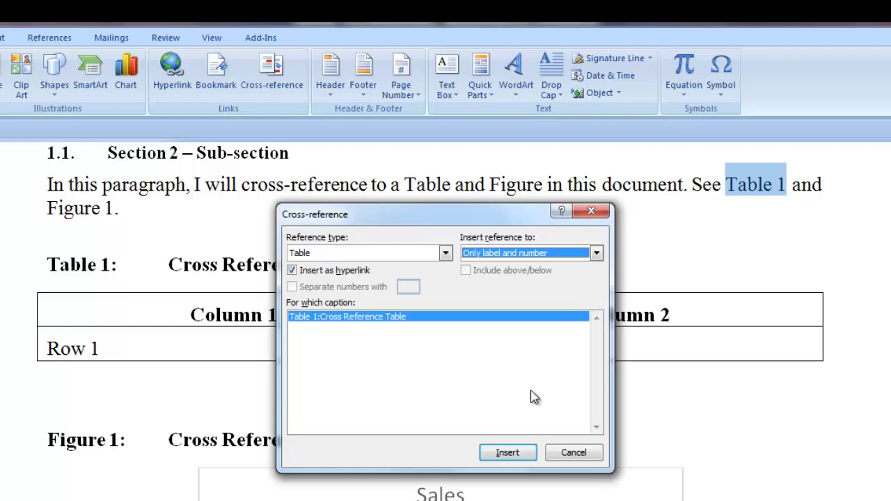
pyautogui.click(512, 457)
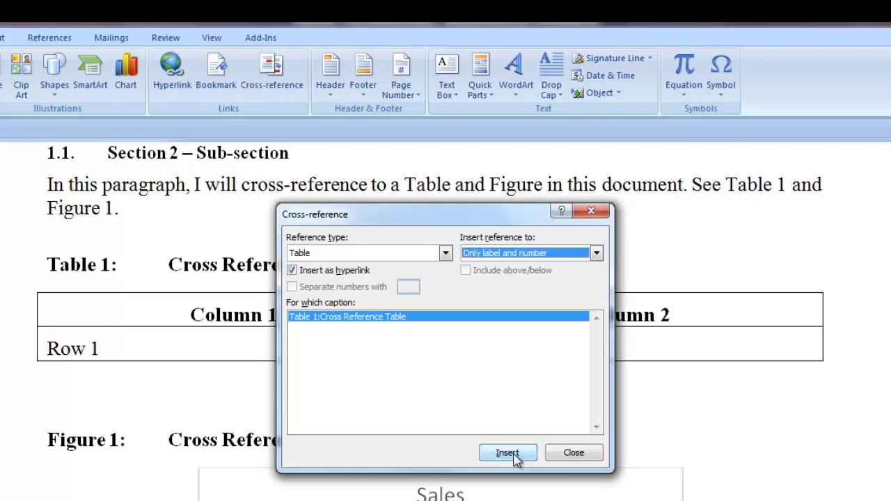
pyautogui.click(568, 453)
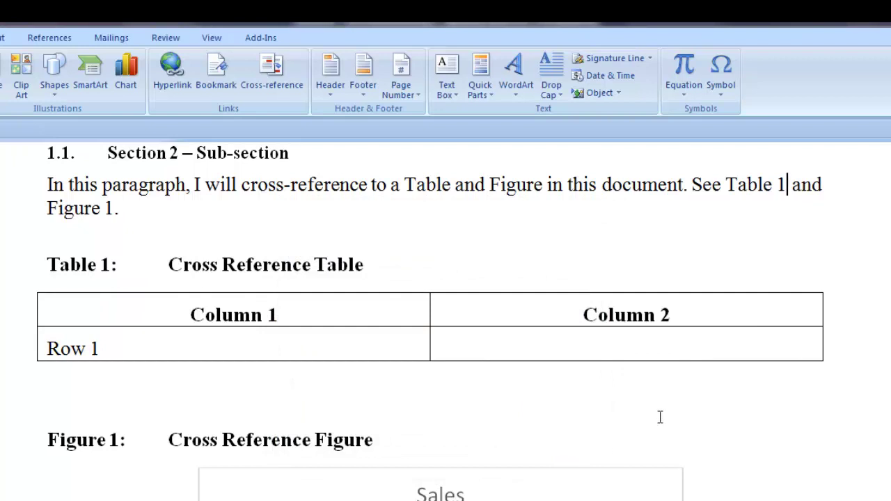
pyautogui.keyDown('ctrl'); pyautogui.click(752, 185); pyautogui.keyUp('ctrl')
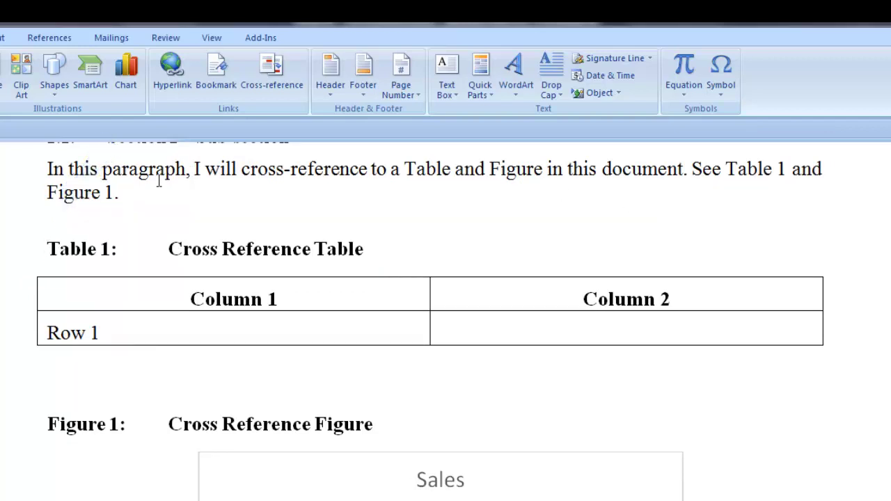
# Step: Replace 'Figure 1' with a Figure cross-reference showing only label and number, then follow it
pyautogui.moveTo(48, 193); pyautogui.dragTo(113, 193)
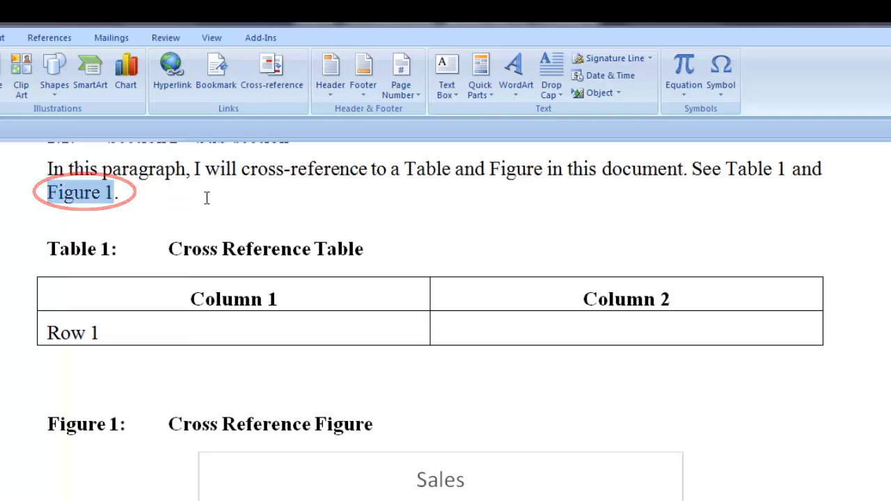
pyautogui.click(277, 86)
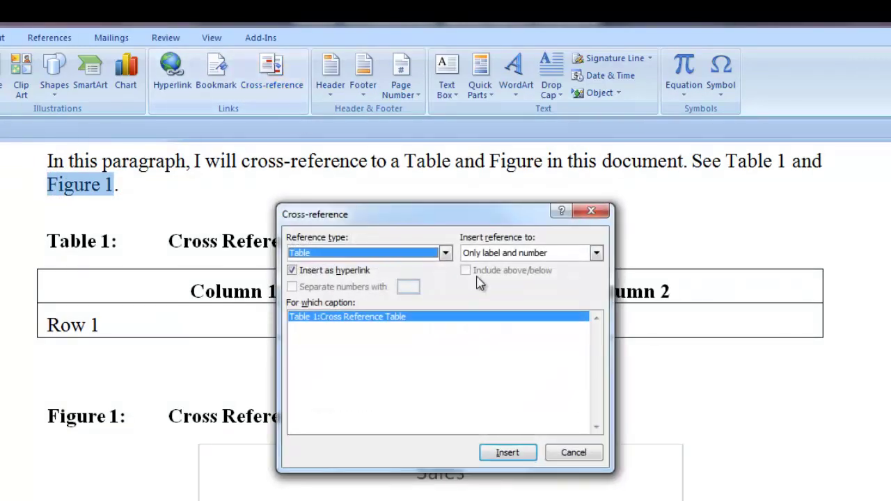
pyautogui.click(446, 254)
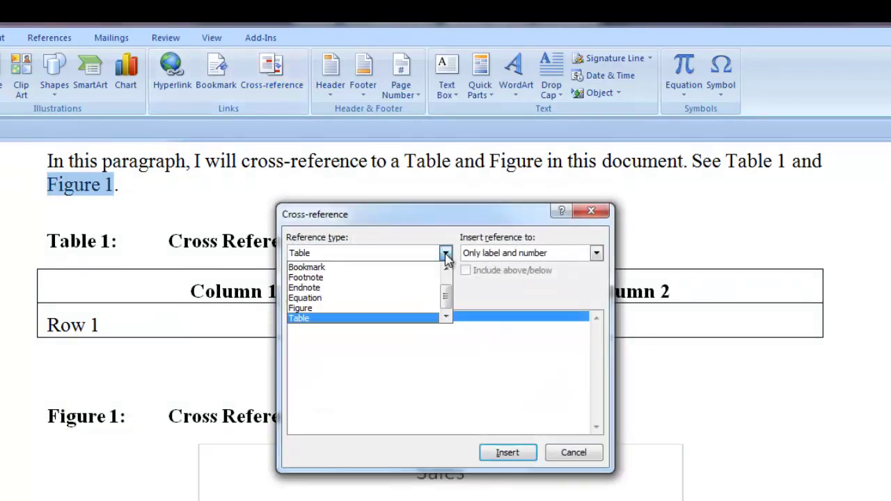
pyautogui.click(418, 308)
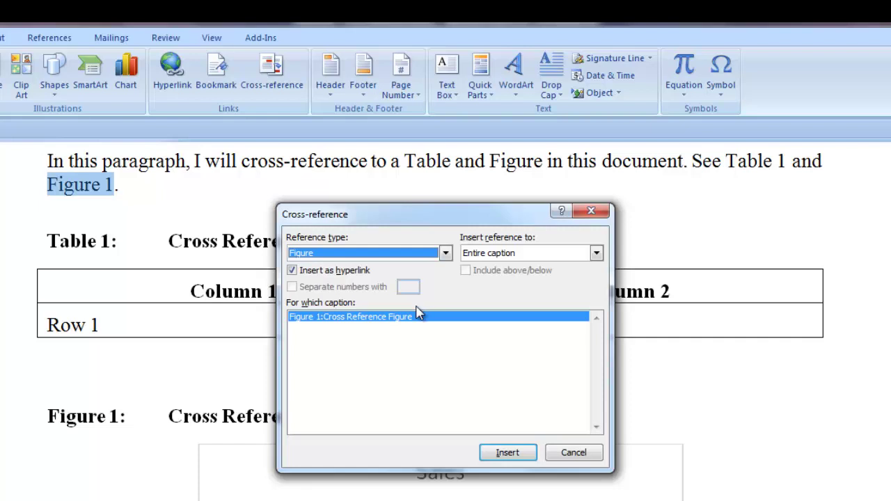
pyautogui.click(597, 253)
pyautogui.click(589, 280)
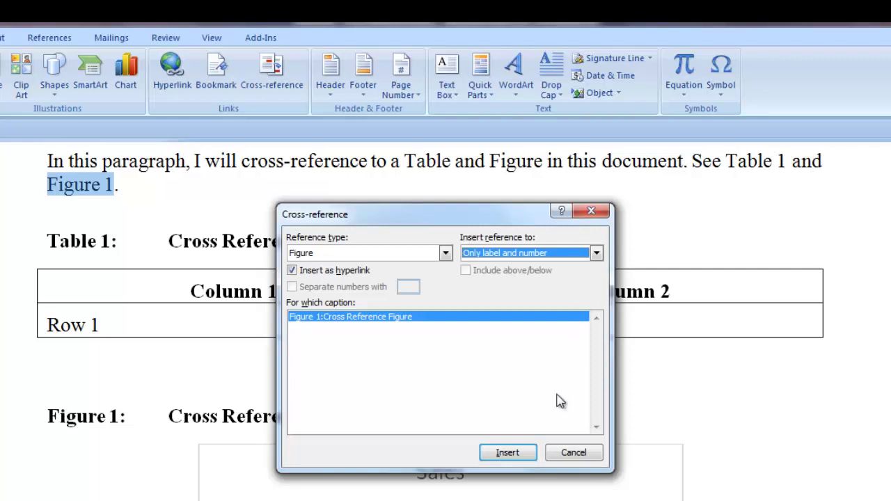
pyautogui.click(510, 454)
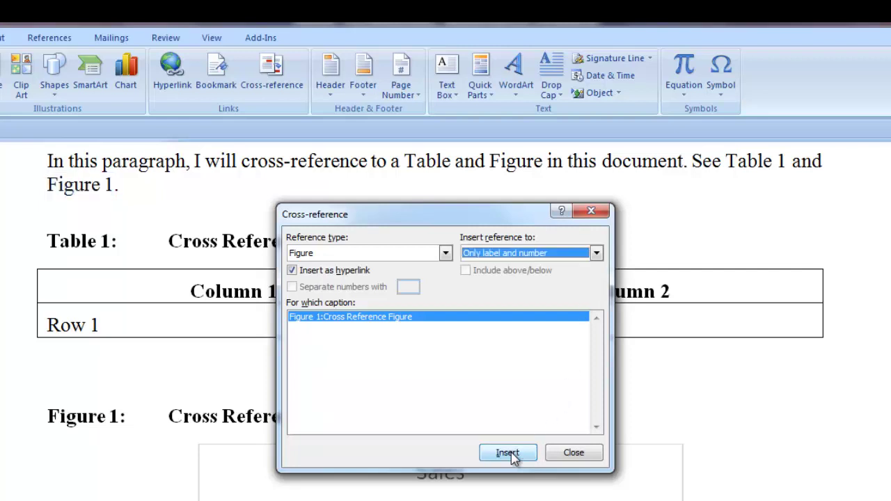
pyautogui.click(575, 454)
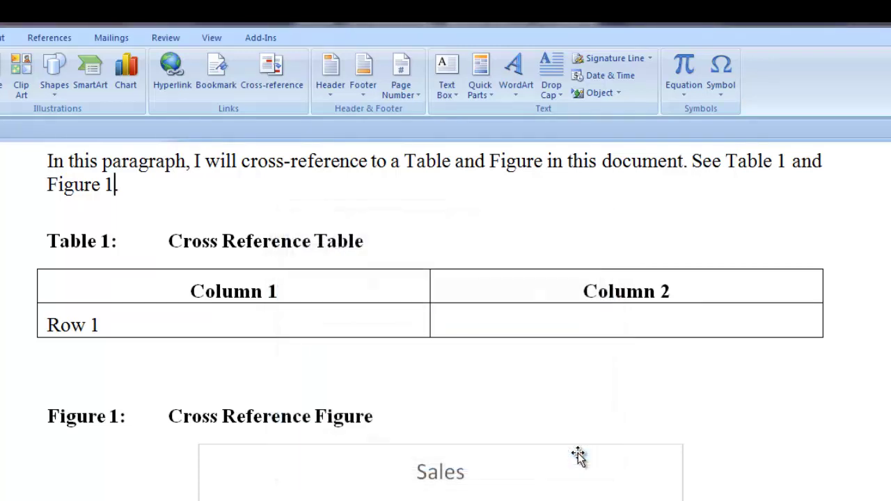
pyautogui.keyDown('ctrl'); pyautogui.click(76, 193); pyautogui.keyUp('ctrl')
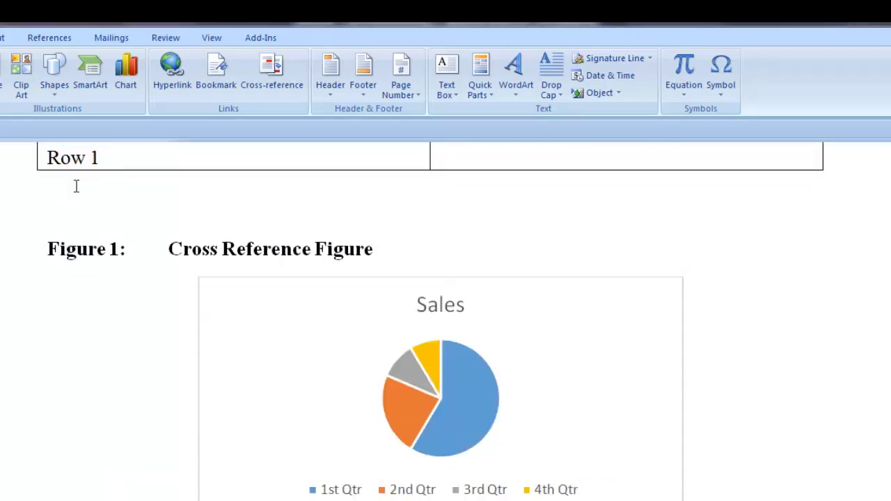